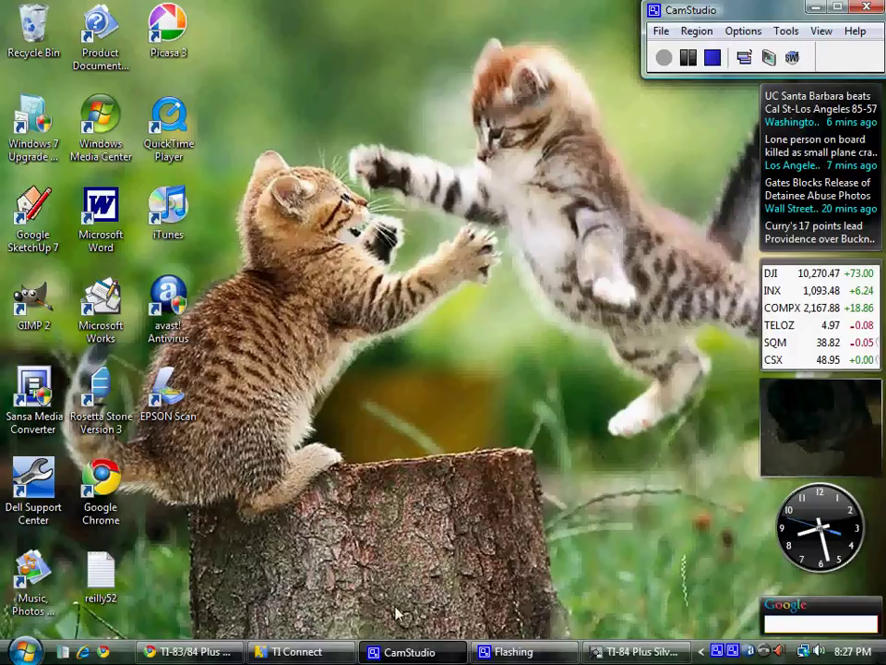
# Step: Restore the minimized TI Connect 1.6 window from the taskbar
pyautogui.click(327, 655)
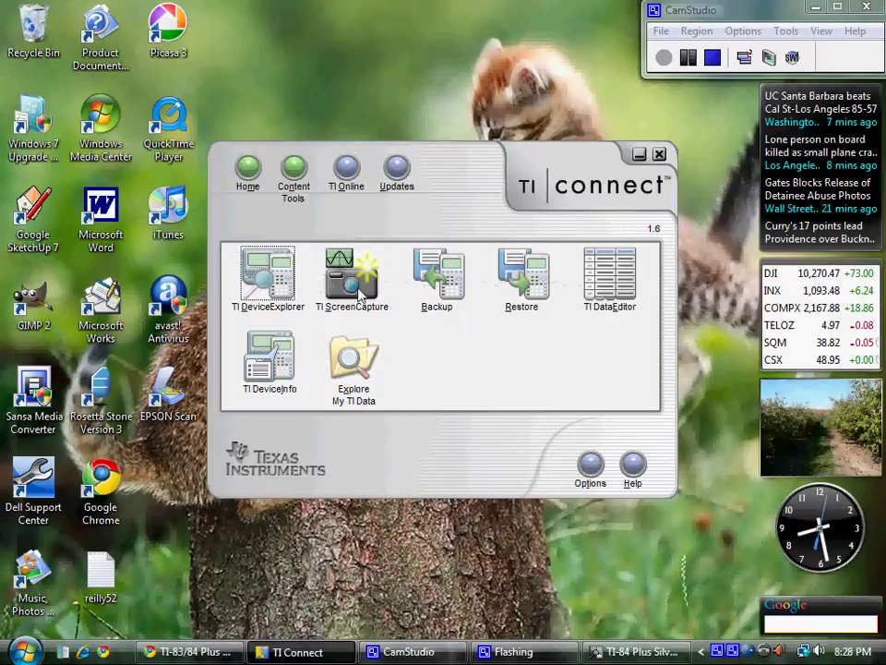
pyautogui.click(270, 289)
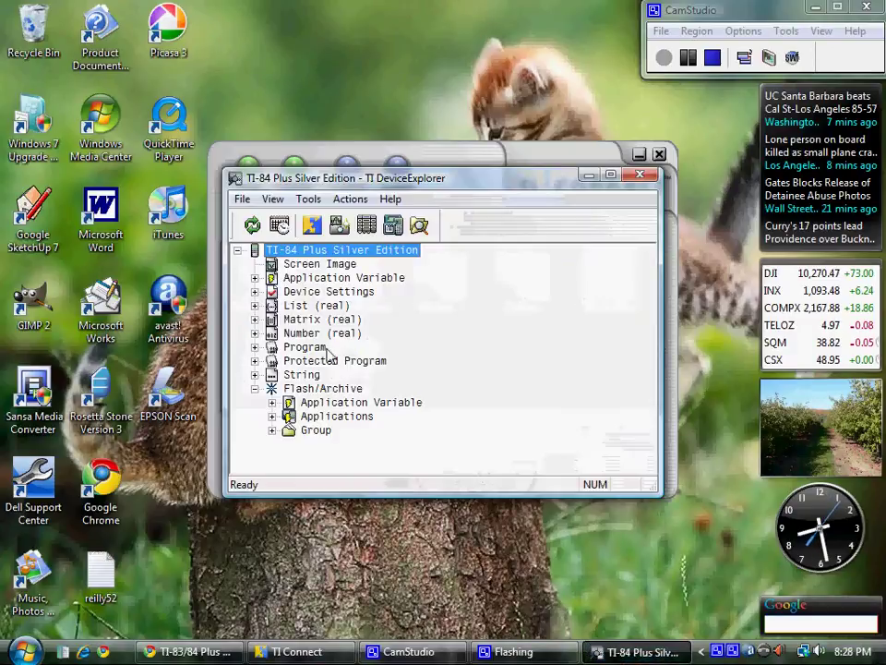
pyautogui.click(255, 347)
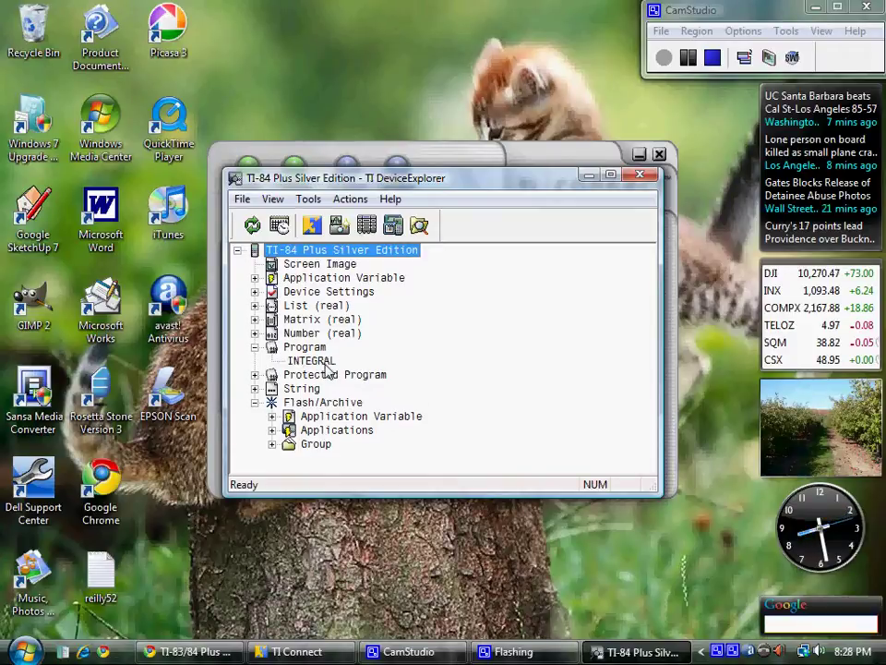
pyautogui.click(300, 362)
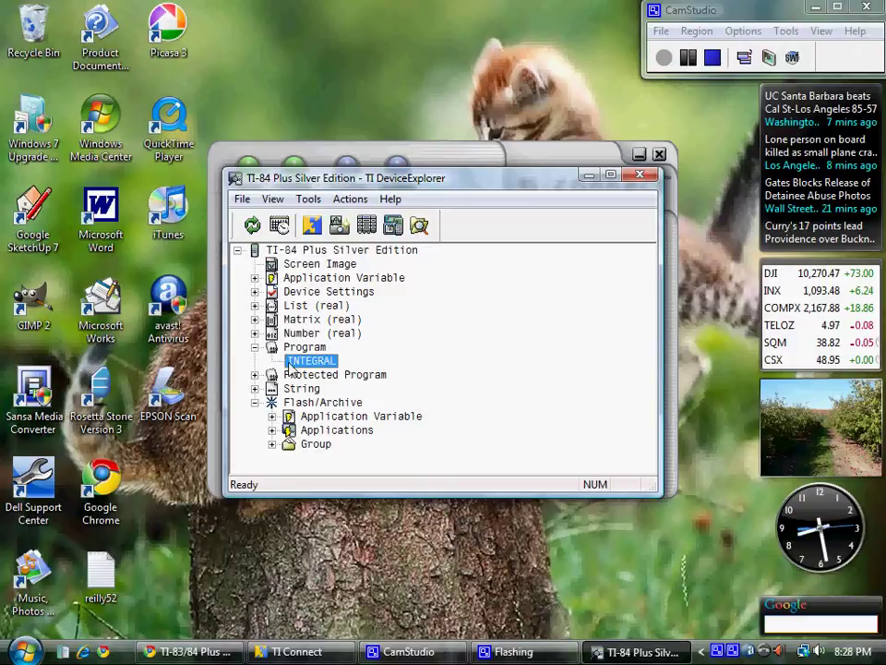
pyautogui.click(256, 347)
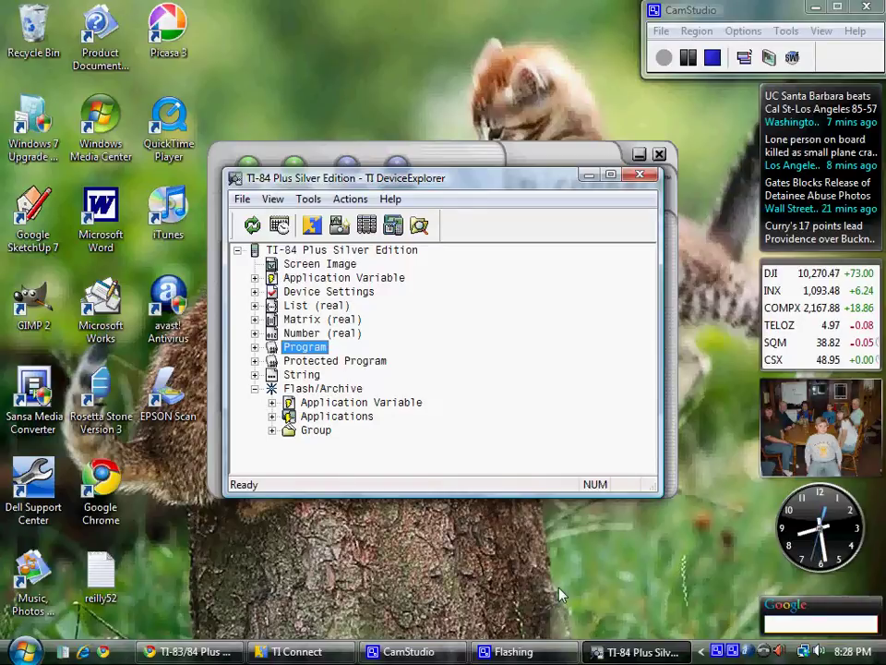
pyautogui.click(632, 652)
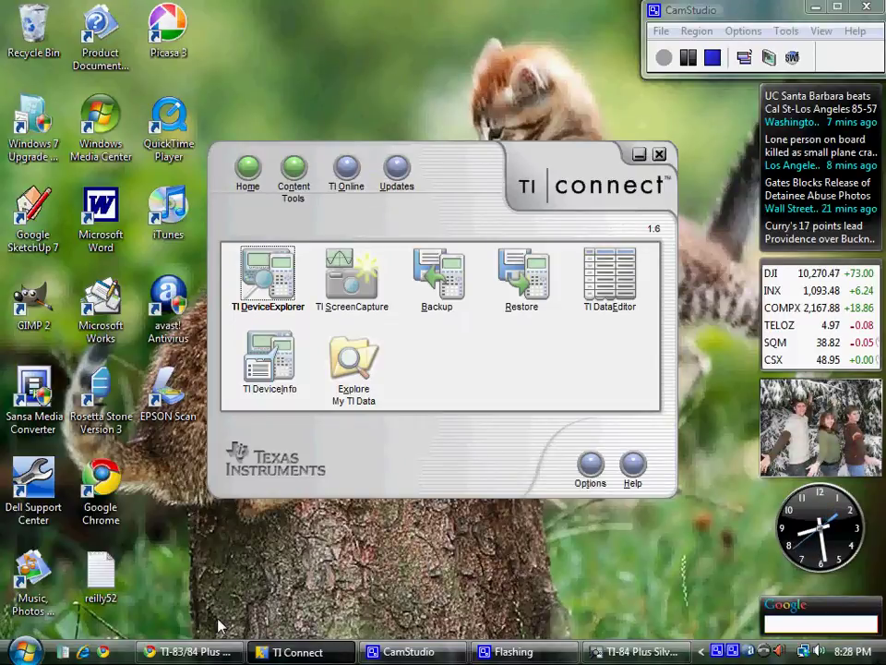
# Step: Switch to Chrome, dismiss the downloads bar, and scroll down the BASIC Math Programs folders
pyautogui.click(204, 653)
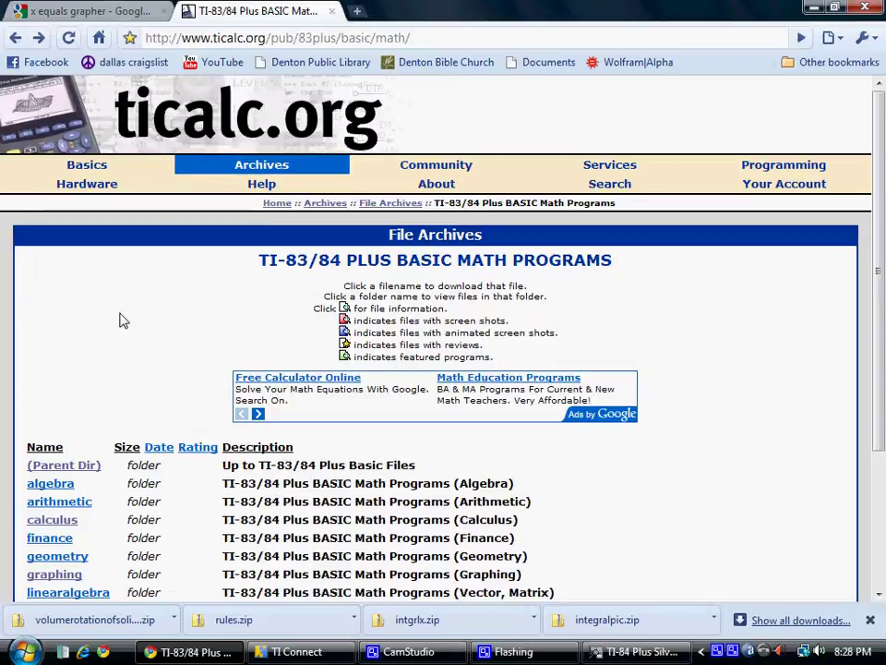
pyautogui.click(869, 620)
pyautogui.scroll(-1, 687, 488)
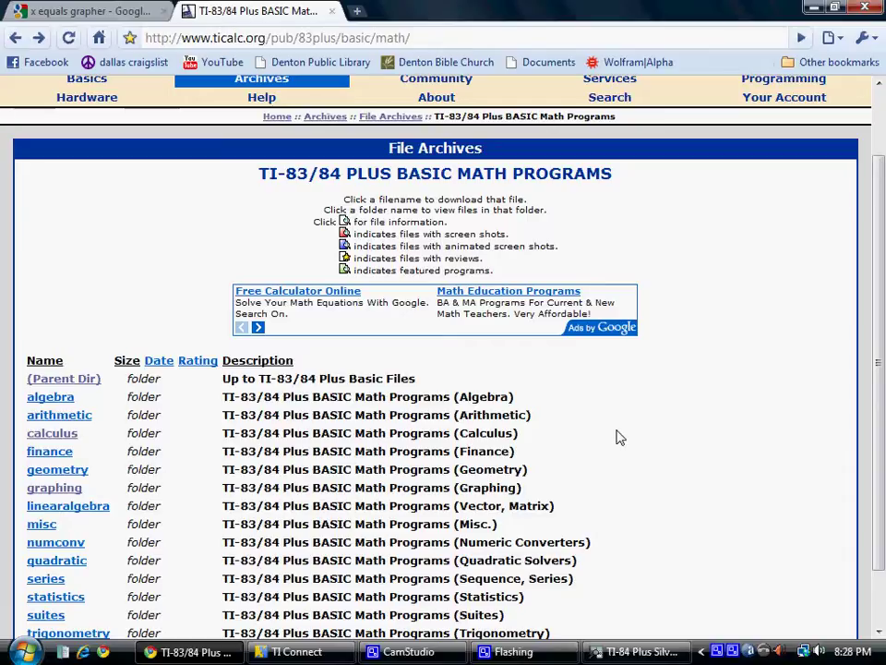
pyautogui.scroll(-1, 295, 330)
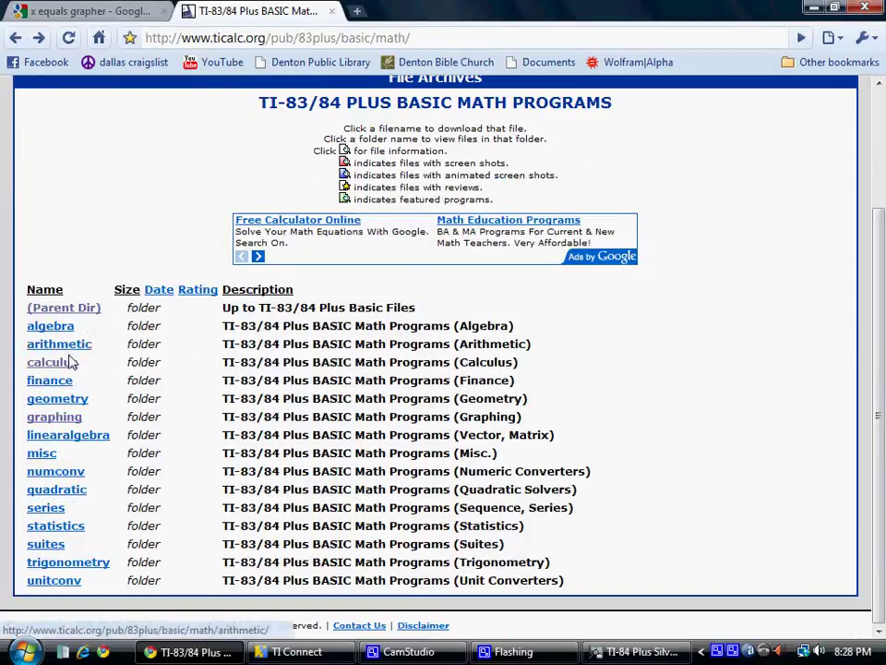
pyautogui.click(56, 422)
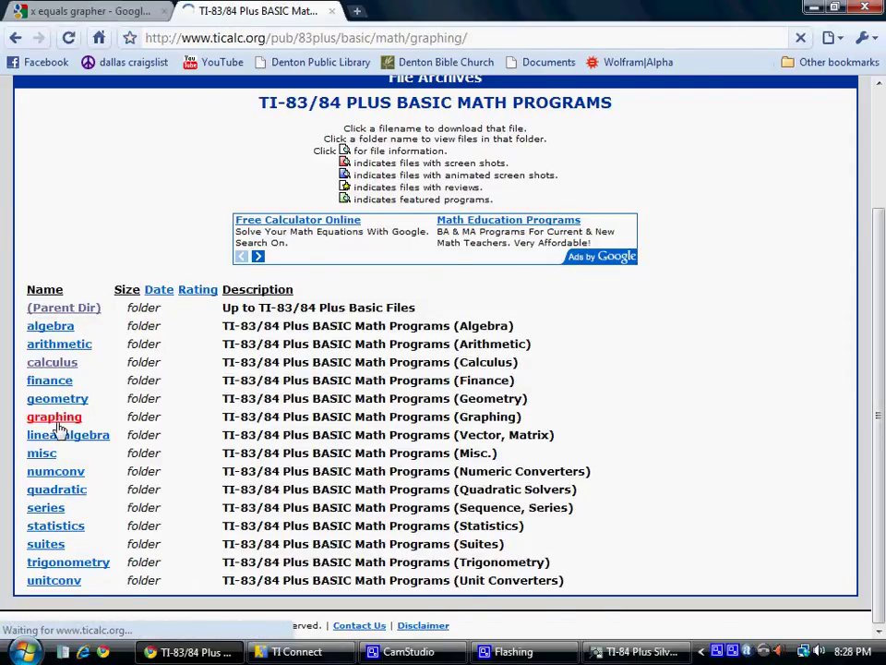
pyautogui.scroll(-10, 307, 487)
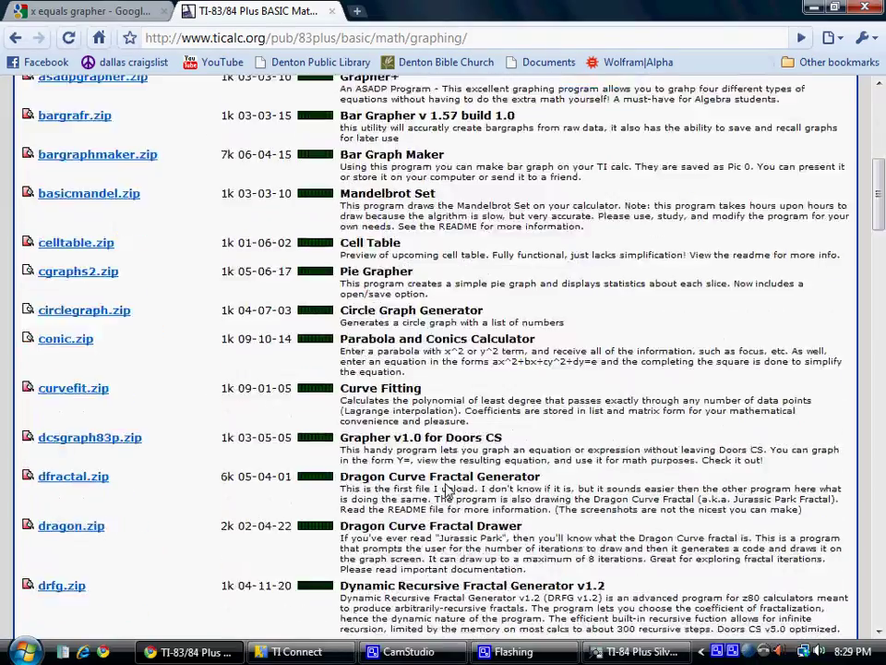
pyautogui.scroll(-12, 446, 489)
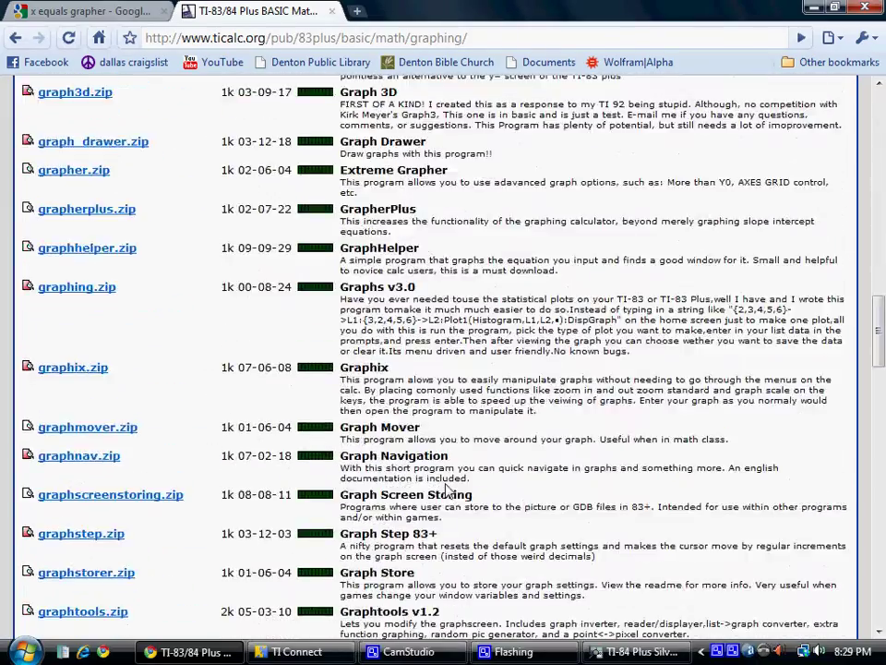
pyautogui.scroll(-4, 442, 492)
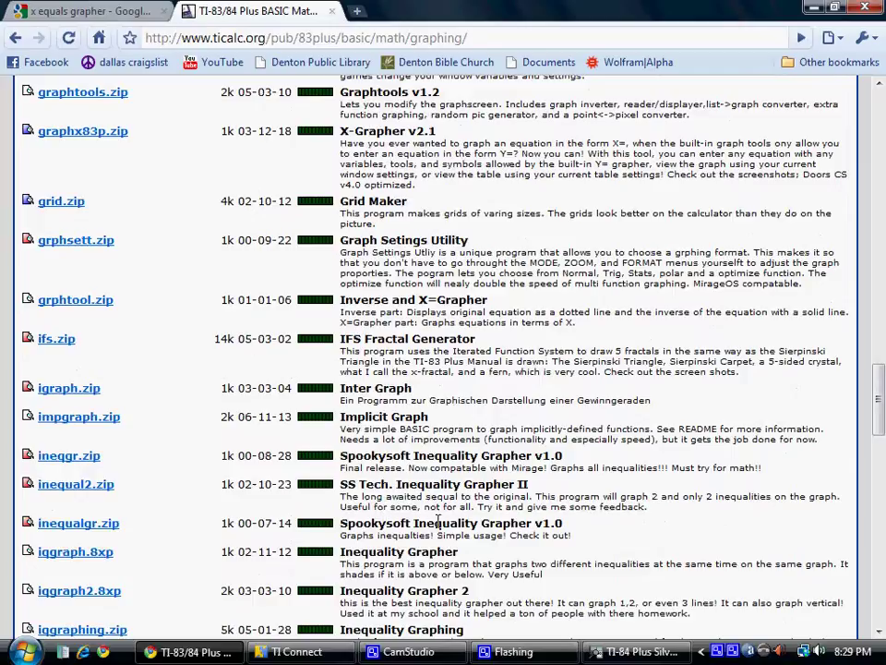
pyautogui.scroll(-4, 470, 515)
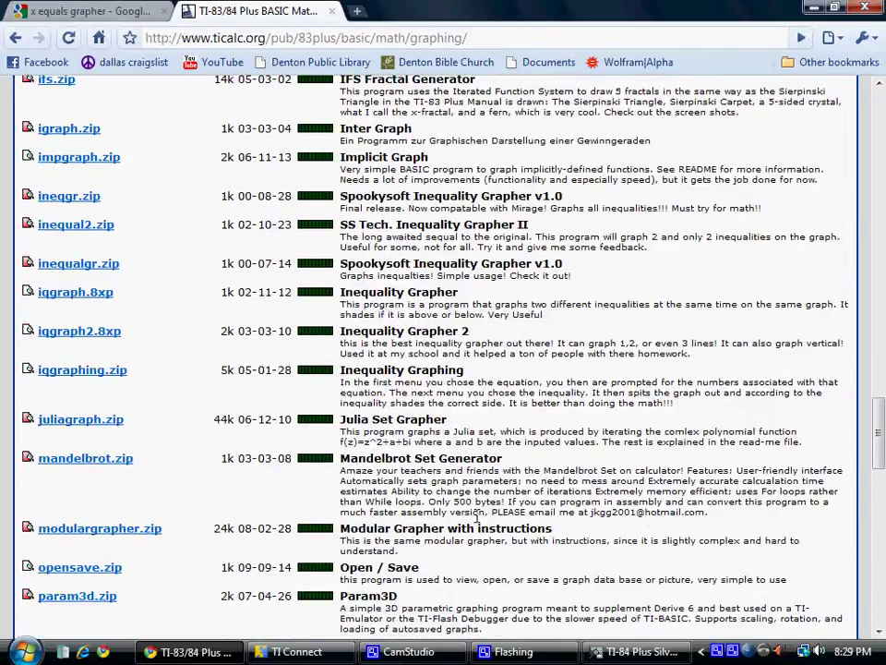
pyautogui.scroll(4, 392, 185)
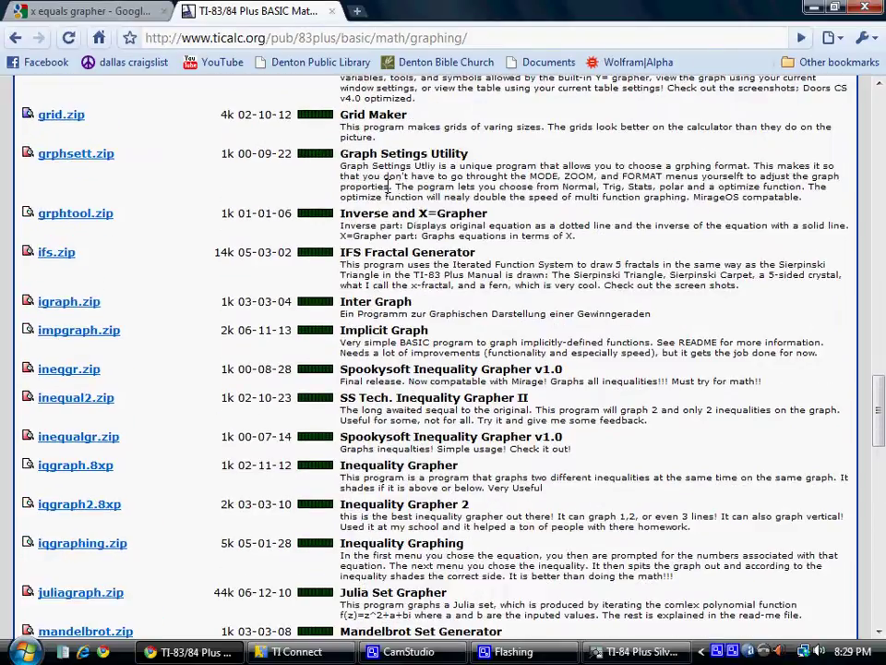
pyautogui.moveTo(342, 211); pyautogui.dragTo(490, 216)
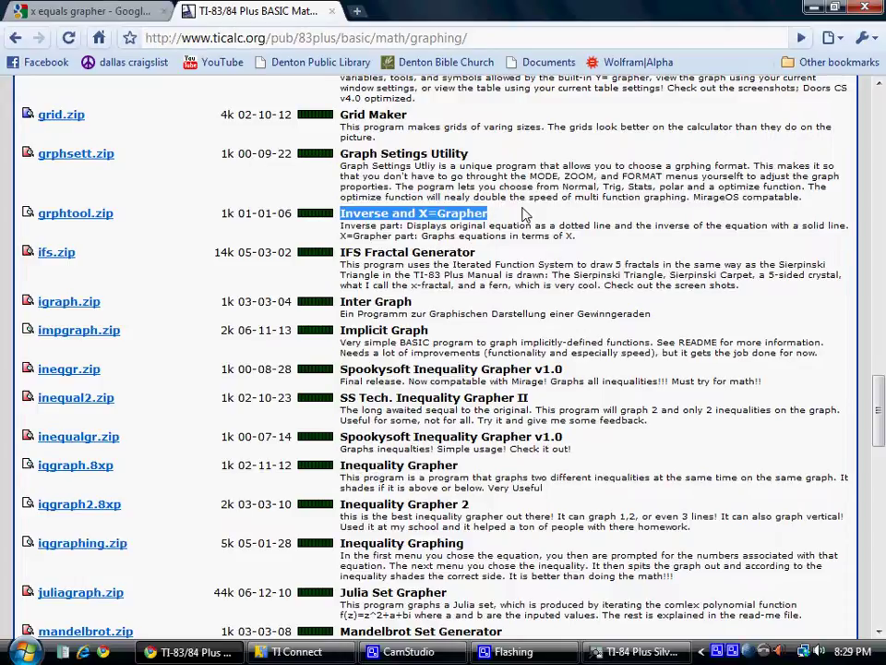
pyautogui.click(14, 38)
# Step: Open the Calculus folder and scroll down its file list to integral.zip
pyautogui.click(72, 366)
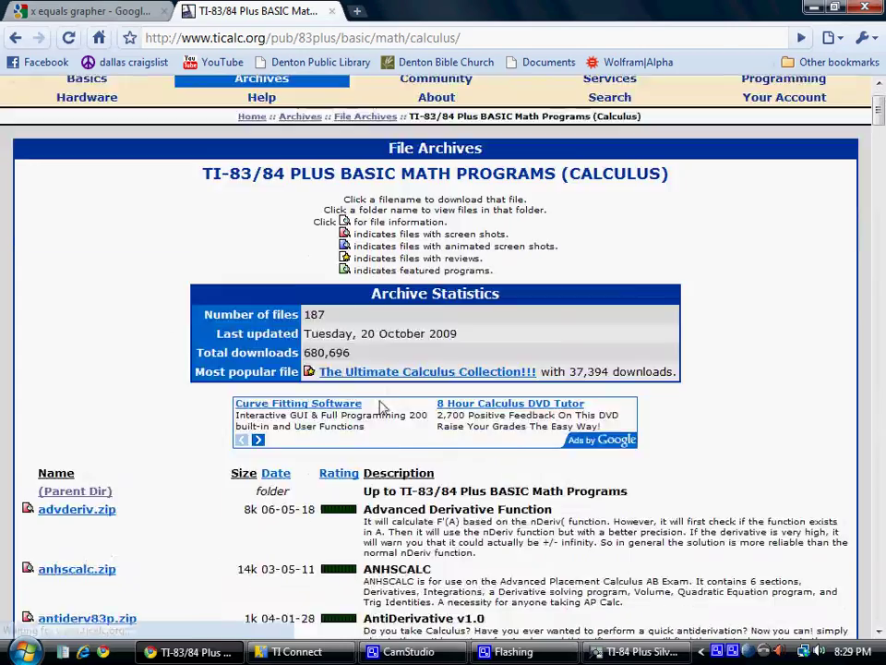
pyautogui.scroll(-18, 382, 407)
pyautogui.scroll(-7, 476, 415)
pyautogui.scroll(-3, 470, 492)
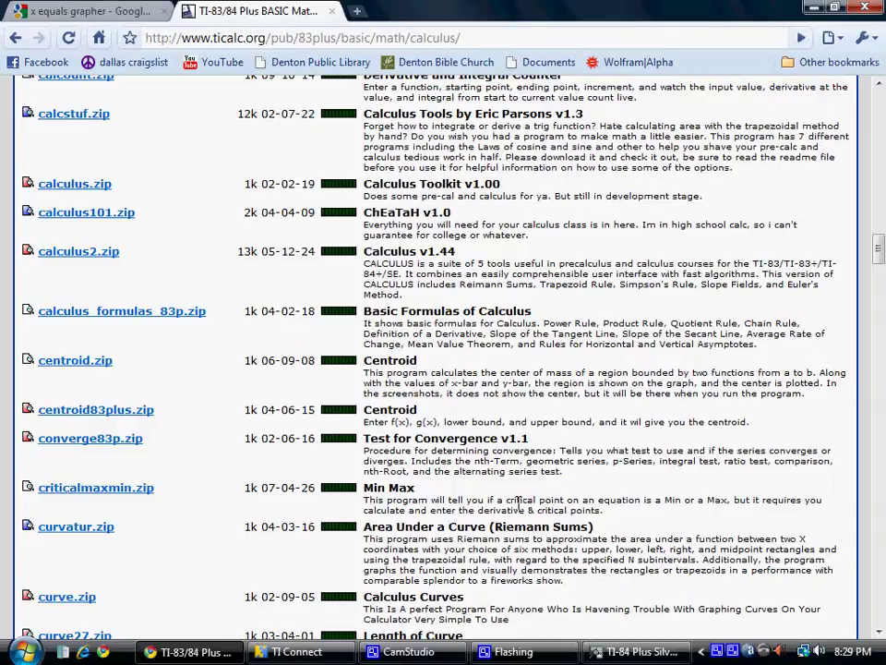
pyautogui.scroll(-3, 518, 503)
pyautogui.scroll(-3, 519, 503)
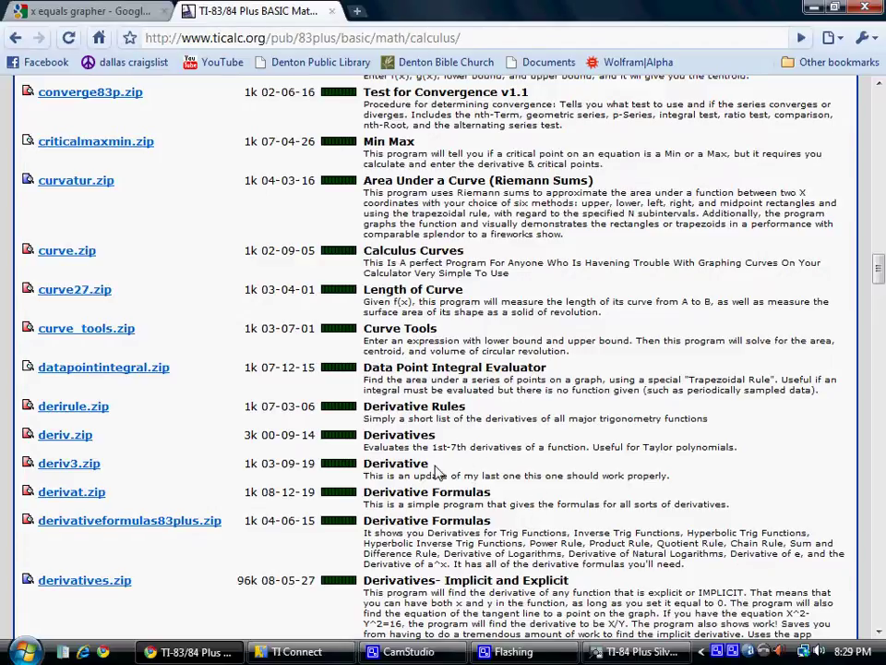
pyautogui.scroll(-5, 466, 498)
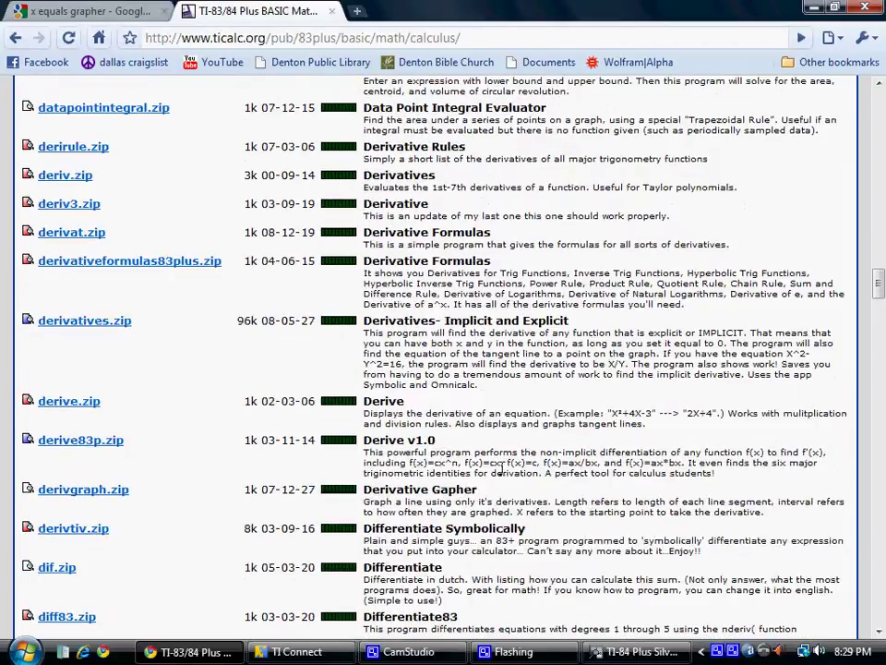
pyautogui.scroll(-3, 499, 471)
pyautogui.scroll(-5, 512, 472)
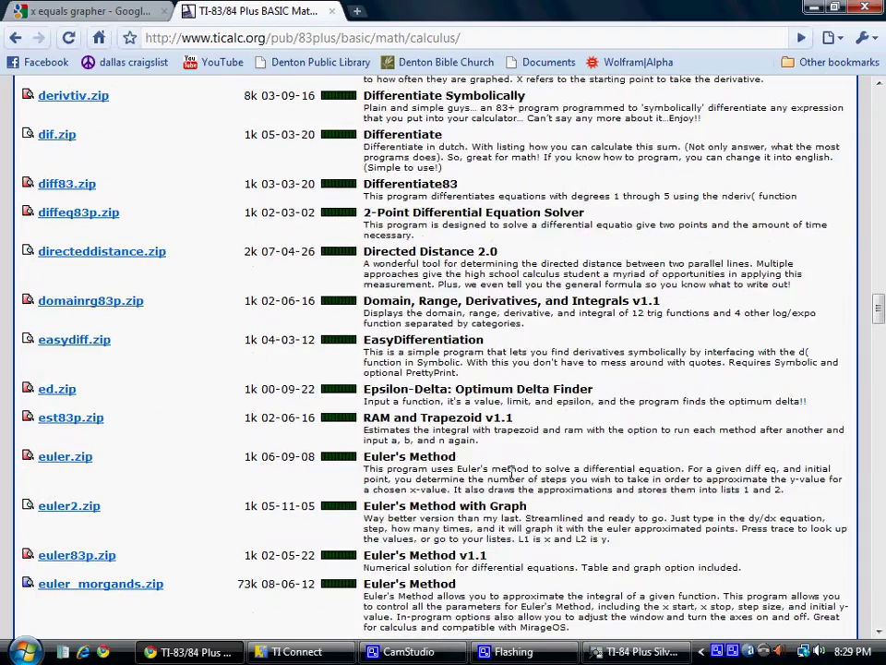
pyautogui.scroll(-3, 487, 494)
pyautogui.scroll(-20, 213, 378)
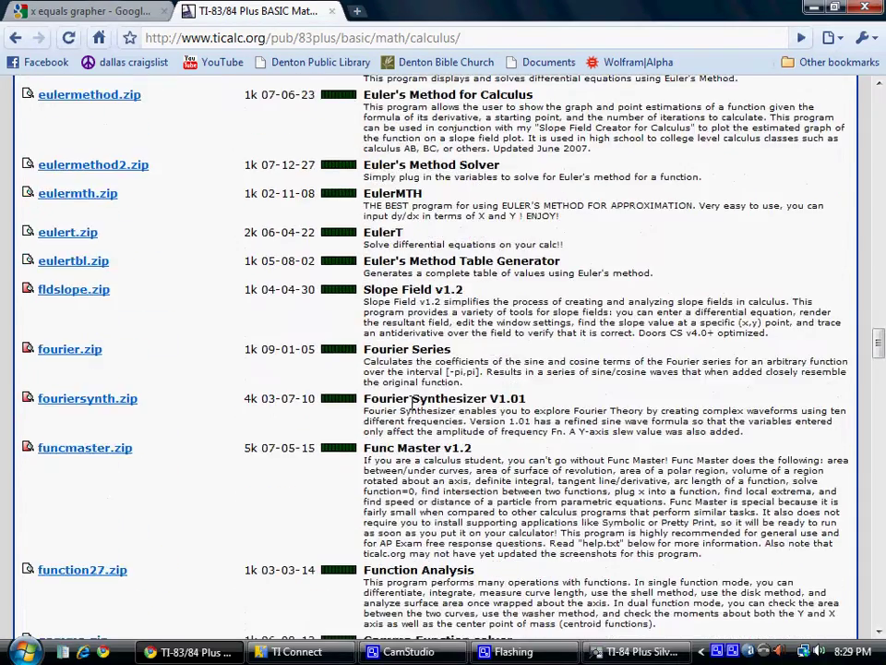
pyautogui.scroll(-3, 413, 398)
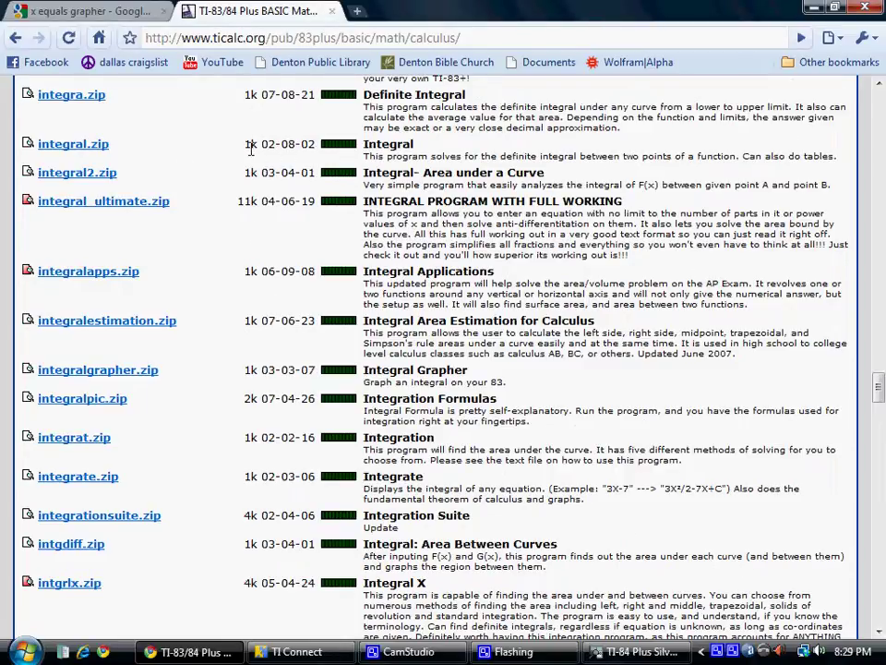
# Step: Download integral.zip and open it to show INTEGRAL, ZPOINTS and Readme
pyautogui.moveTo(246, 144); pyautogui.dragTo(302, 146)
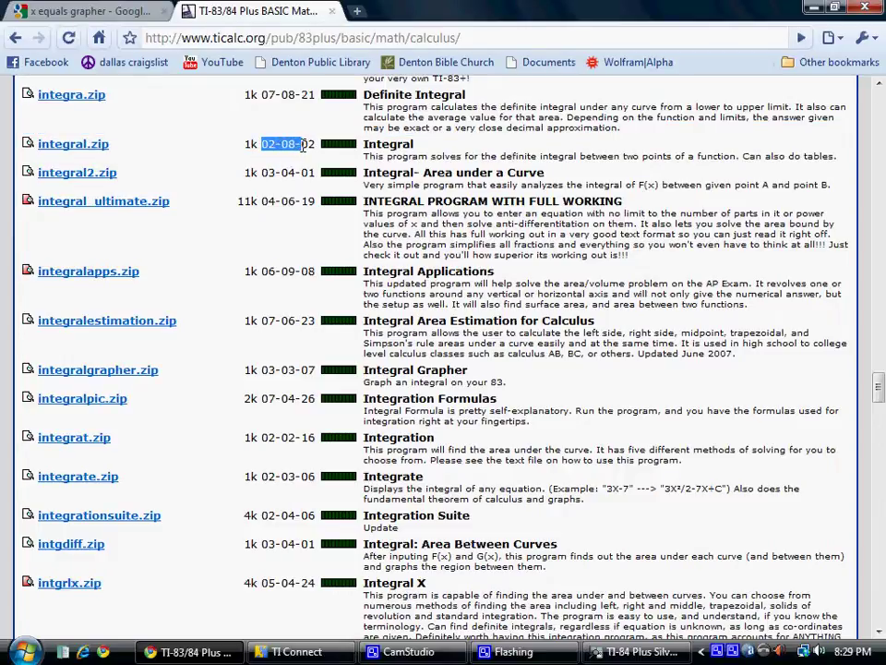
pyautogui.click(104, 150)
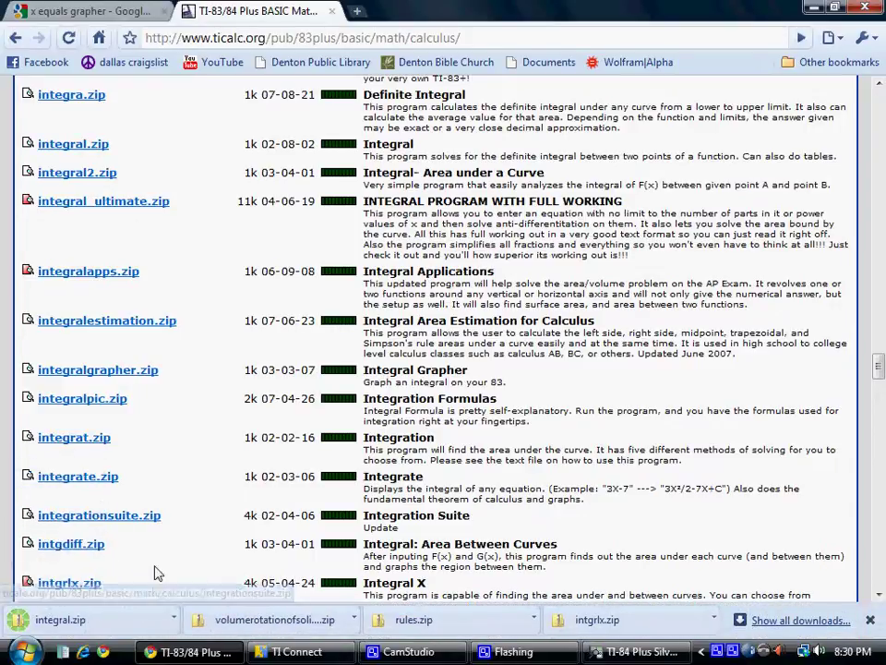
pyautogui.click(114, 629)
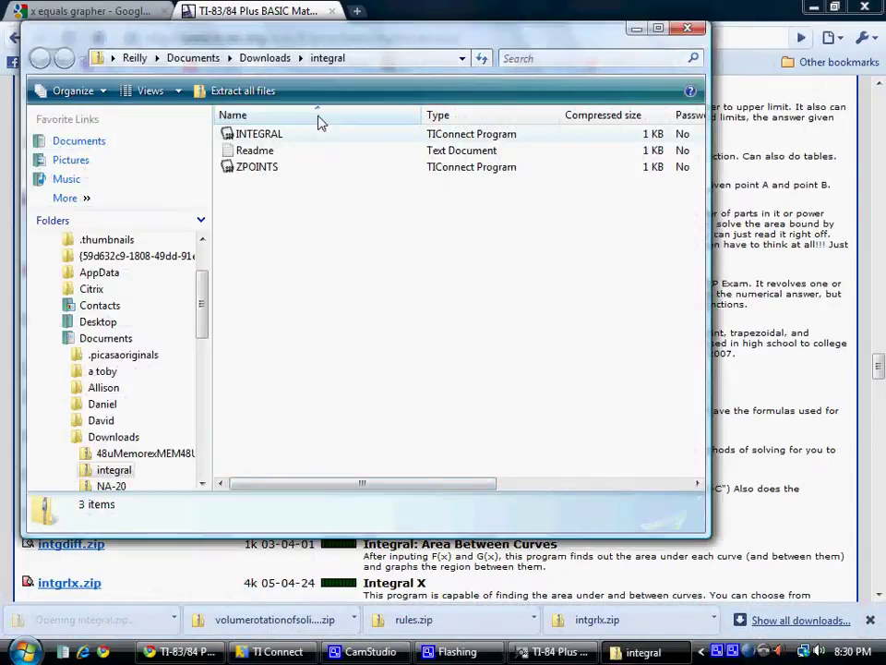
# Step: Return to the Downloads folder and bring up the integral zip folder's context menu
pyautogui.click(261, 58)
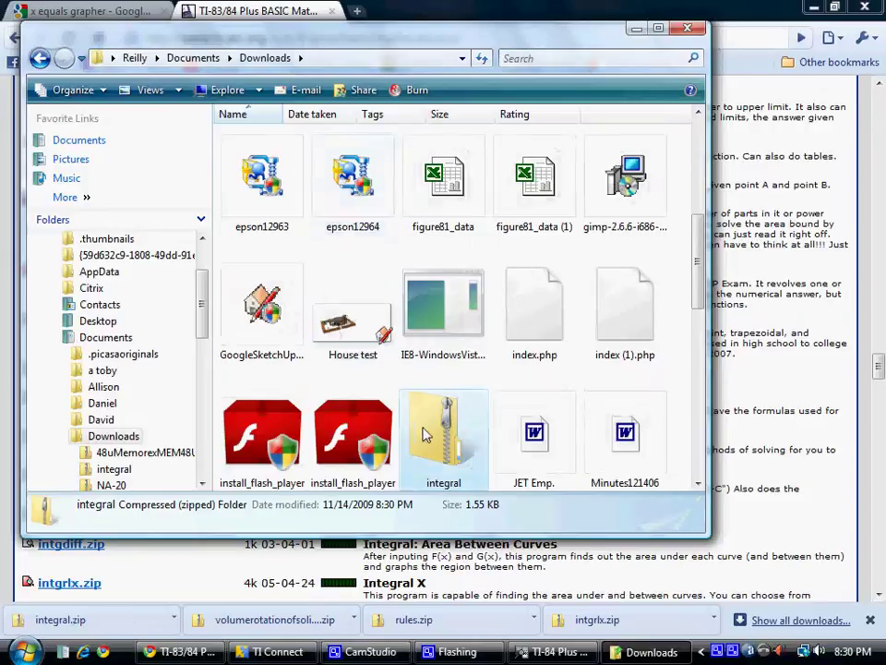
pyautogui.scroll(-2, 450, 259)
pyautogui.rightClick(450, 258)
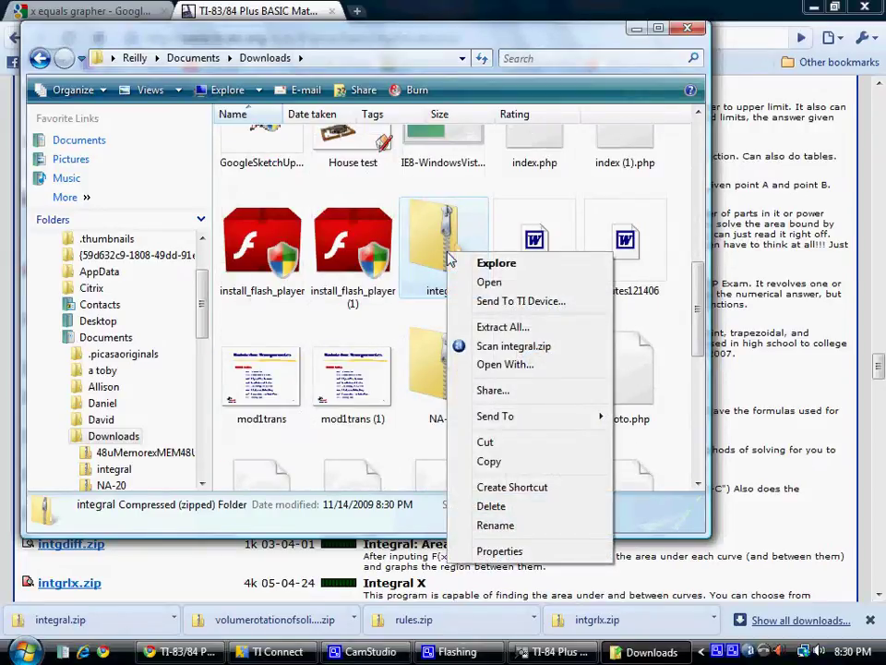
# Step: Send the integral zip to the TI device, then close the dialog and minimize Explorer
pyautogui.click(488, 302)
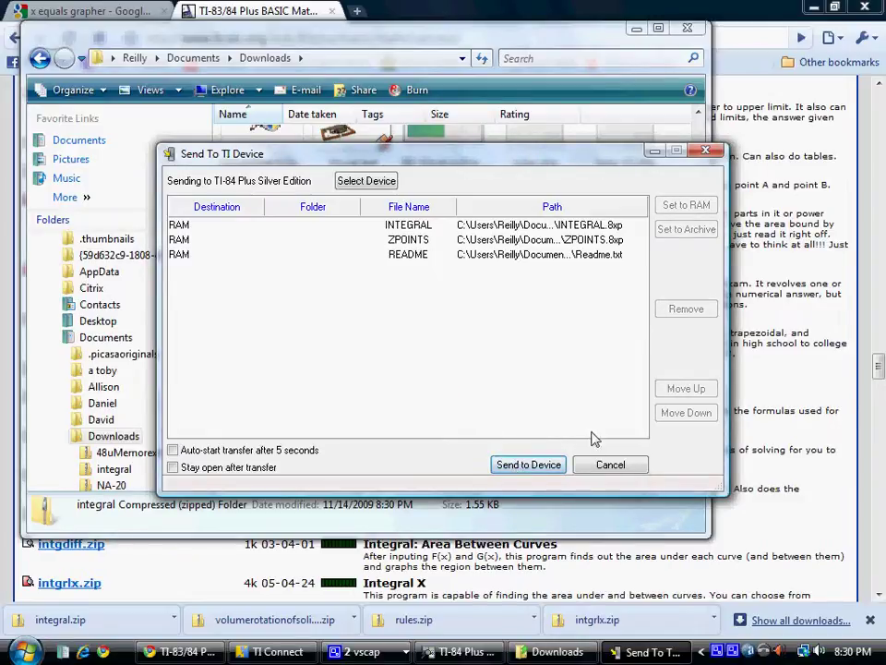
pyautogui.click(705, 153)
pyautogui.click(591, 652)
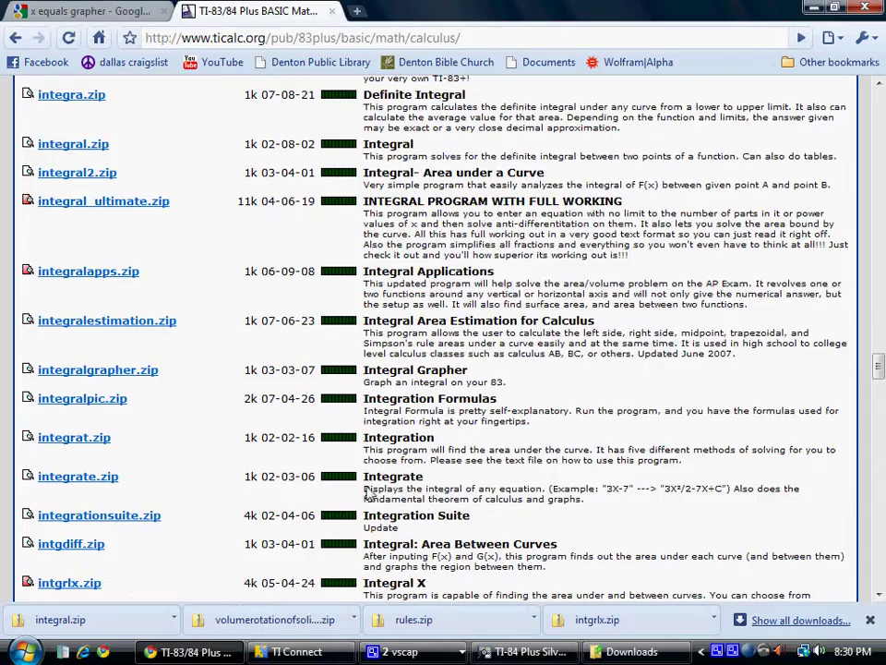
# Step: Scroll to the top of the Calculus page and switch to CamStudio from the vscap group
pyautogui.scroll(15, 461, 499)
pyautogui.scroll(20, 369, 494)
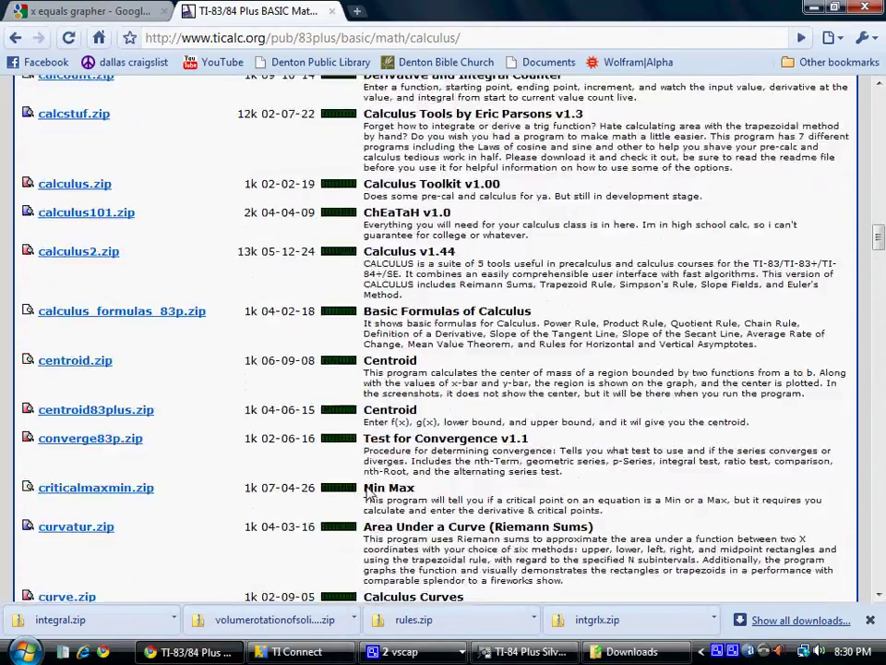
pyautogui.scroll(5, 368, 492)
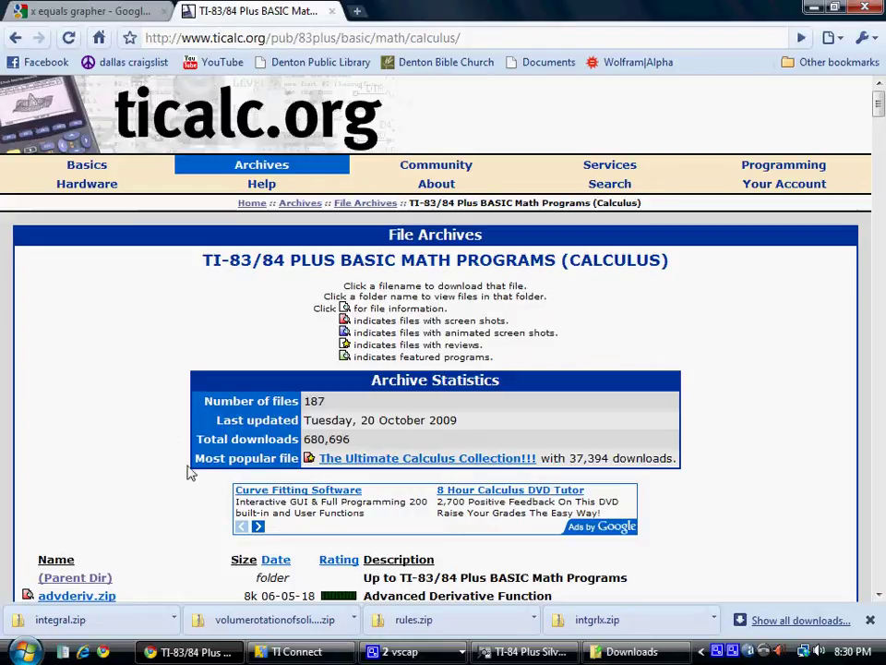
pyautogui.click(399, 652)
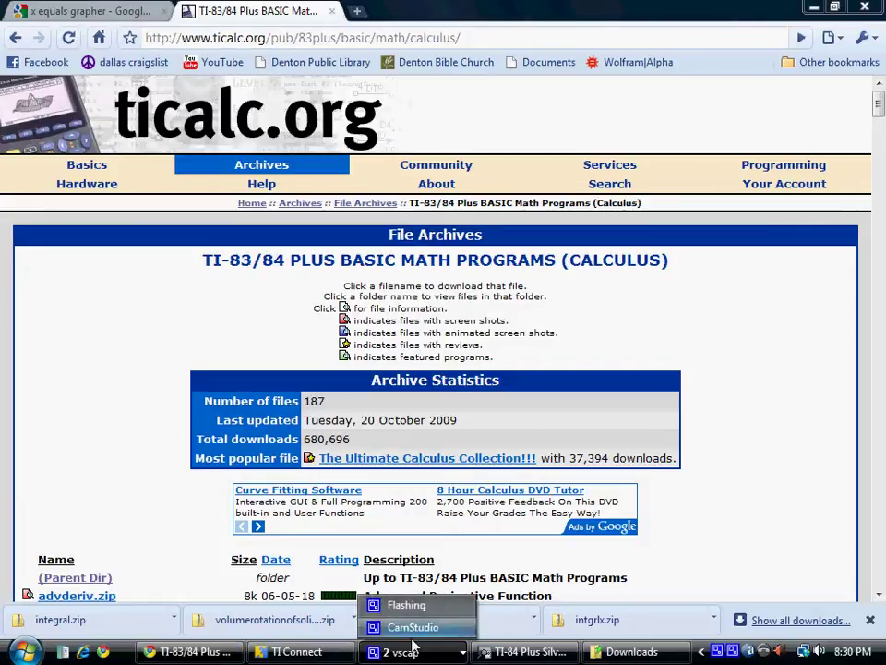
pyautogui.moveTo(417, 631)
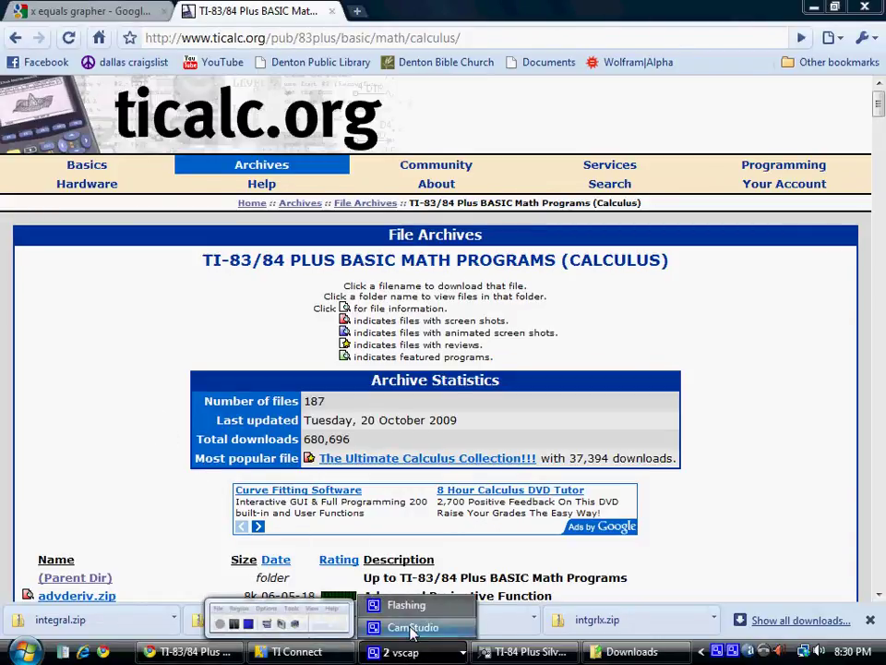
pyautogui.click(414, 628)
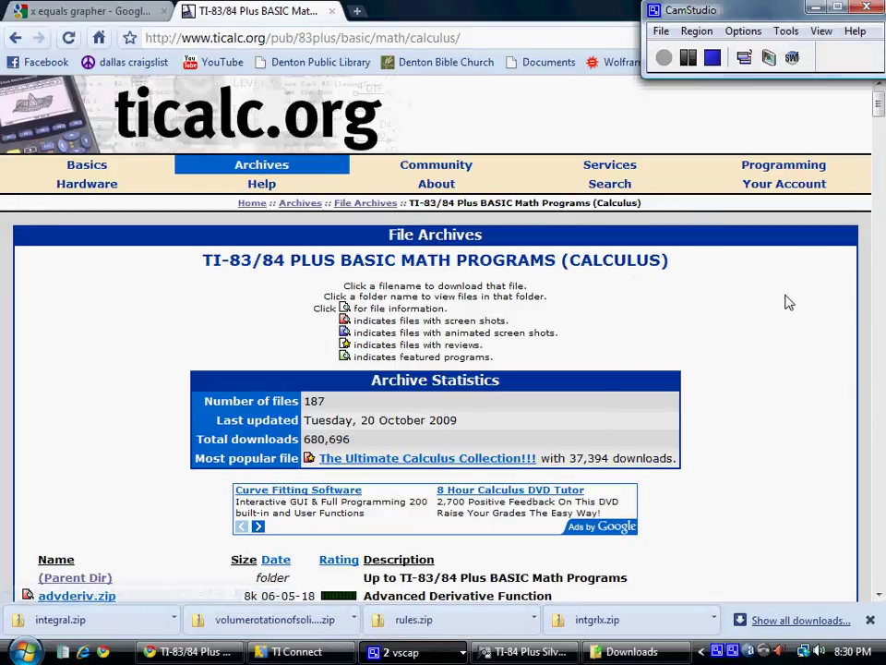